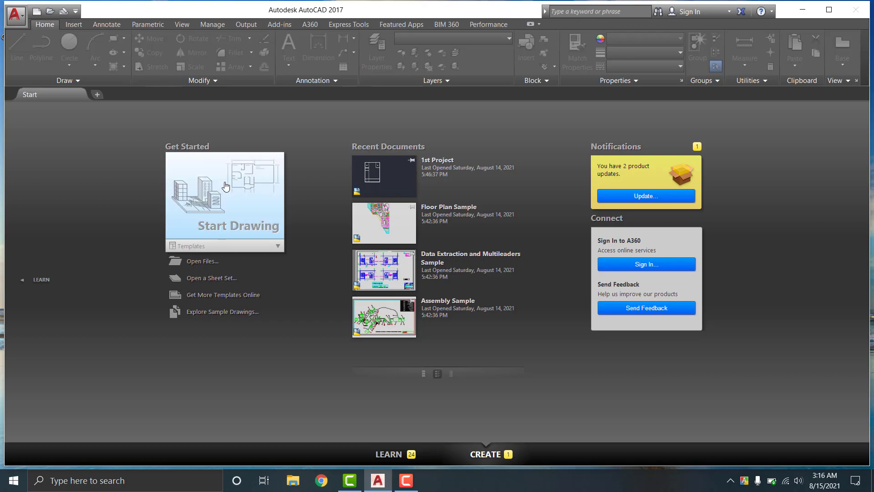
Start a new blank drawing, Drawing1, from the Start Drawing tile
left_click(226, 186)
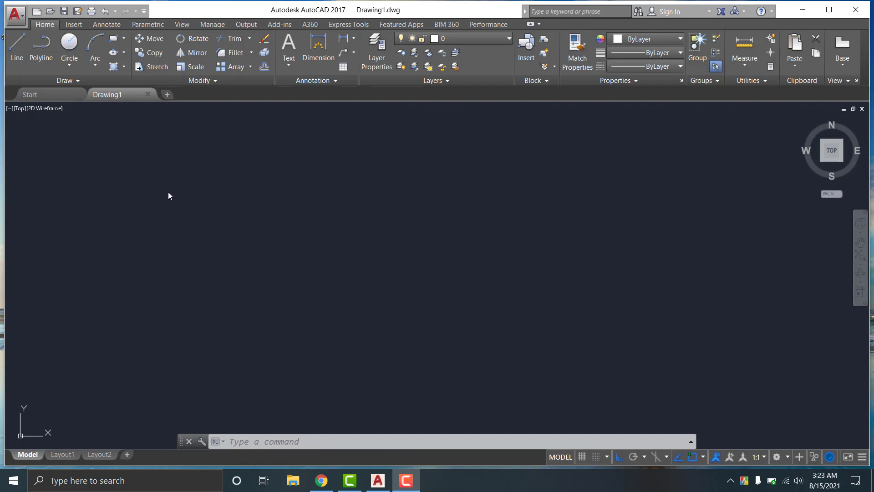
left_click(15, 16)
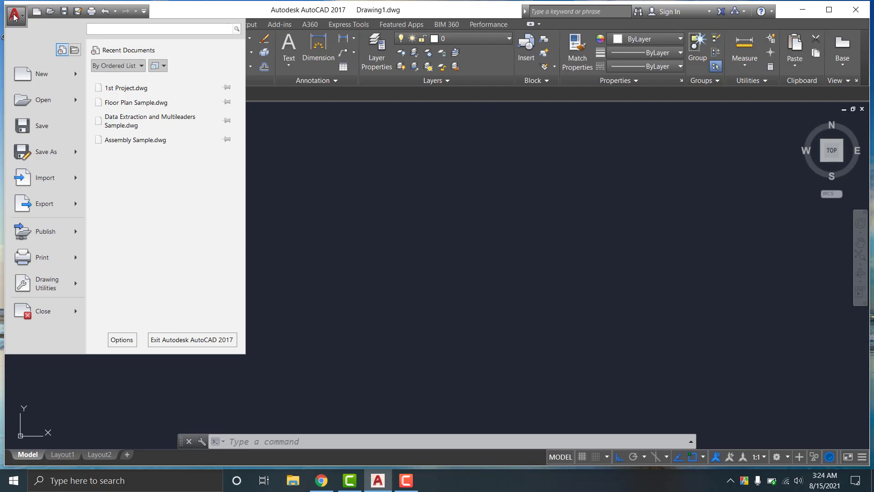
left_click(15, 18)
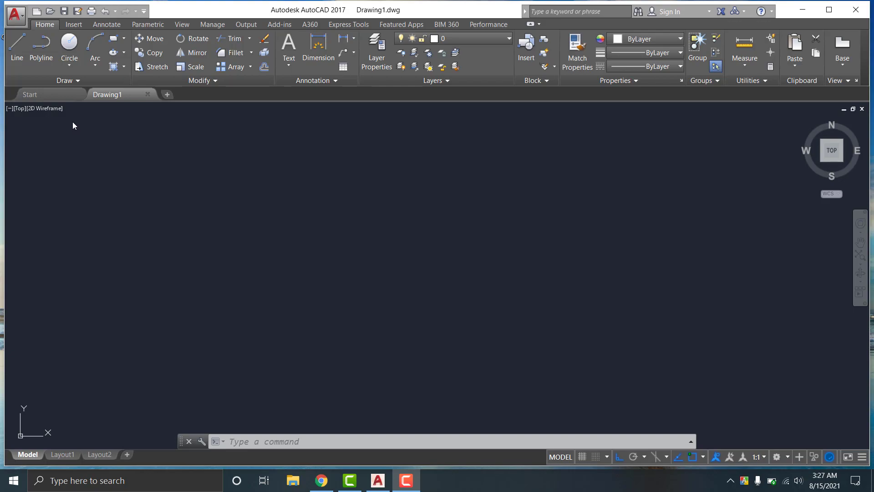
Draw four connected Line segments forming a rectangle left of the canvas centre
left_click(16, 47)
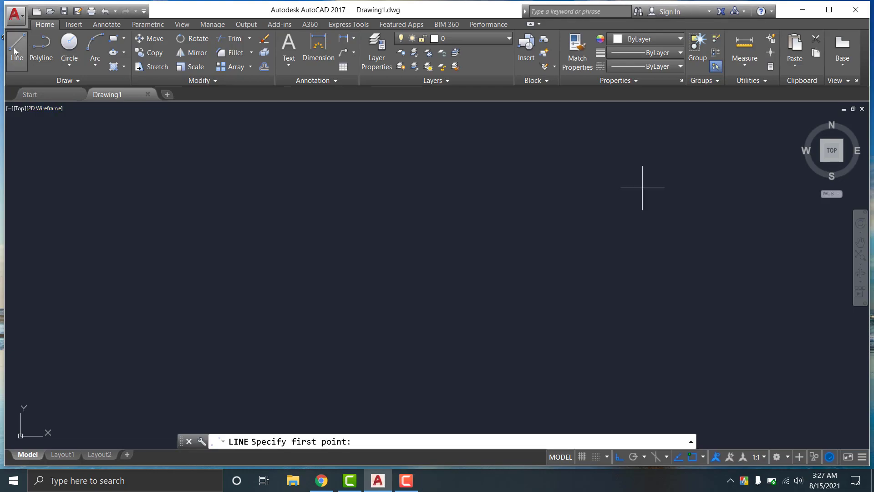
left_click(178, 249)
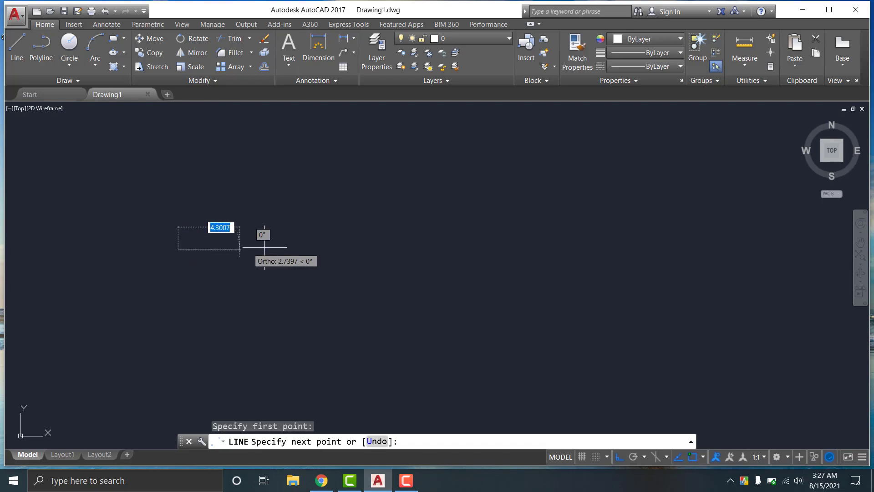
left_click(372, 250)
left_click(372, 307)
left_click(194, 308)
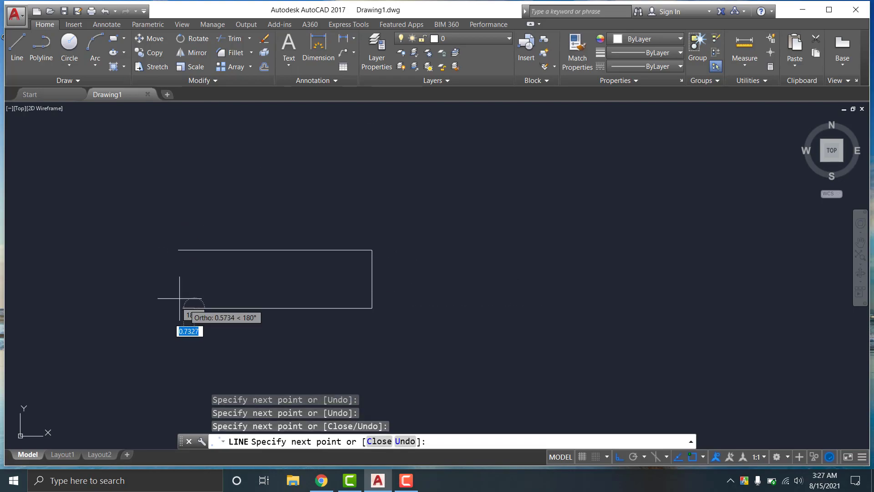
left_click(194, 250)
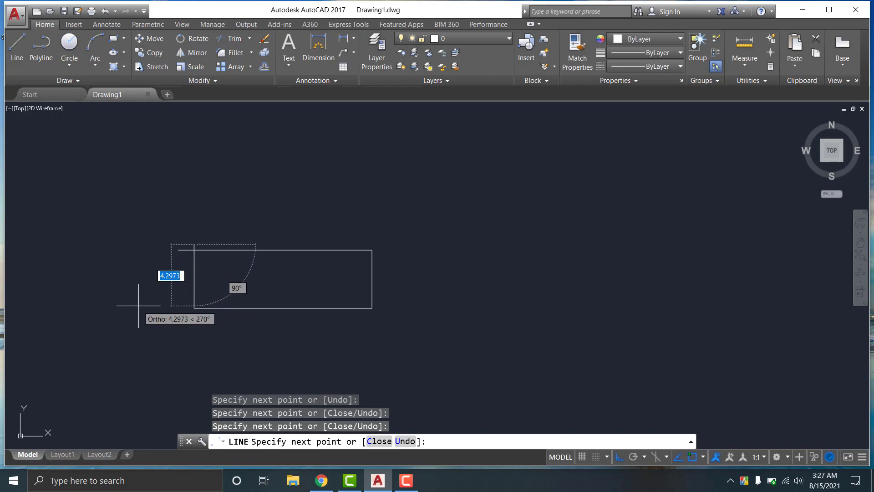
key("Return")
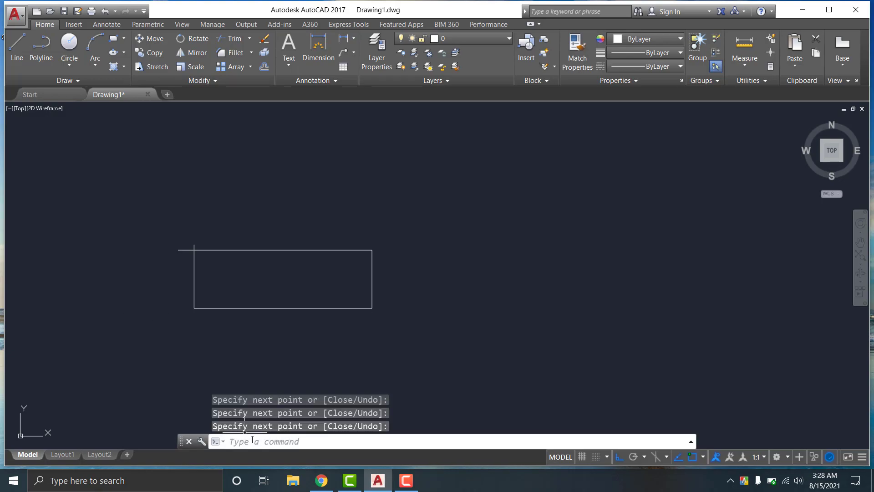
type("1")
Redraw the shape with the Line tool so a three-line triangle replaces the rectangle
key("Return")
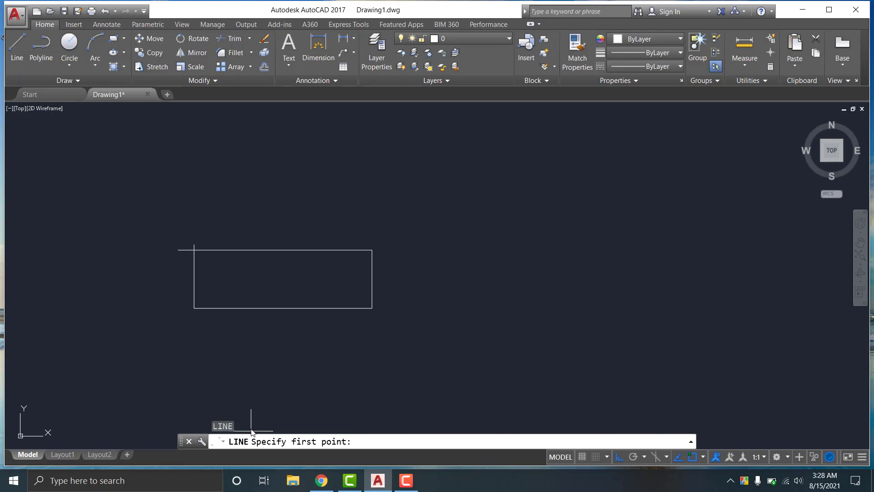
left_click(413, 335)
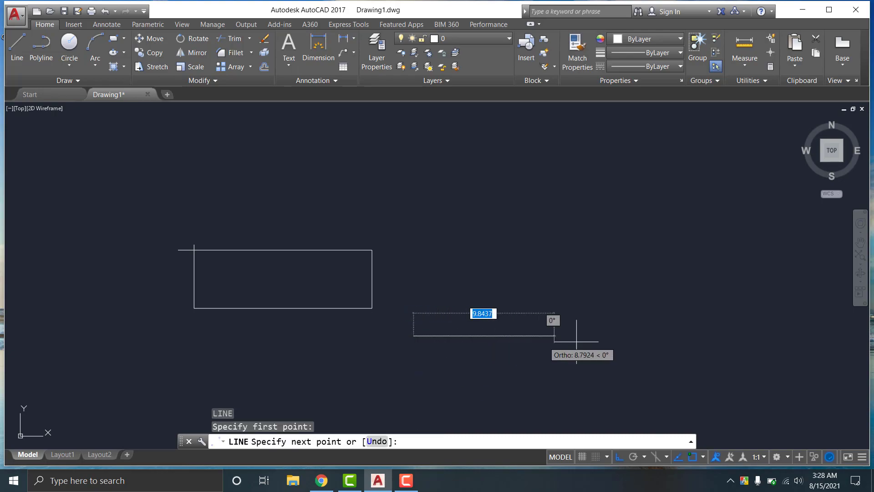
left_click(605, 335)
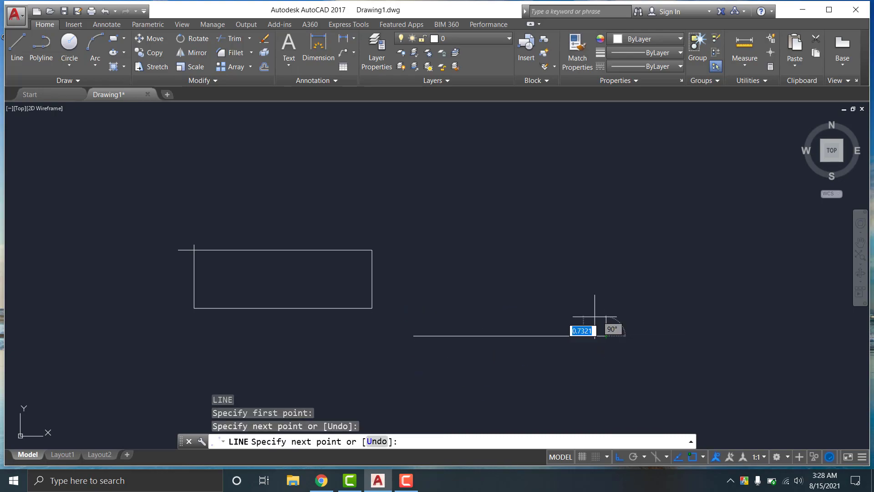
left_click(558, 232)
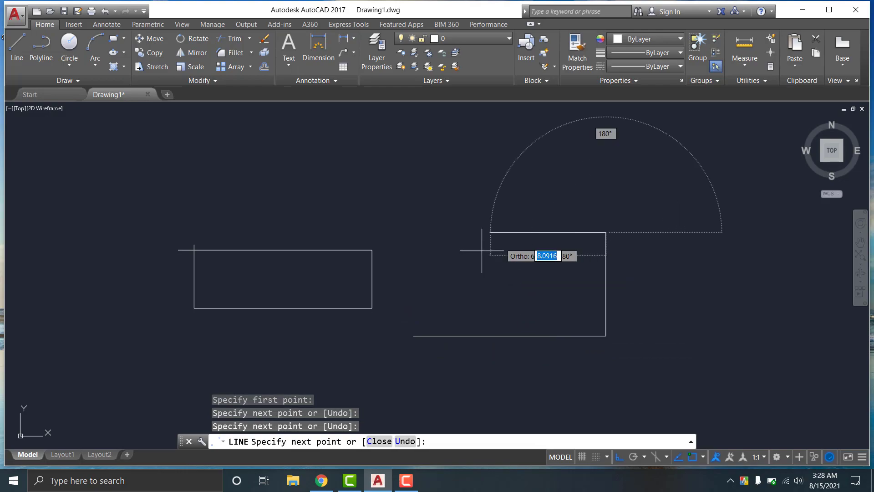
left_click(406, 267)
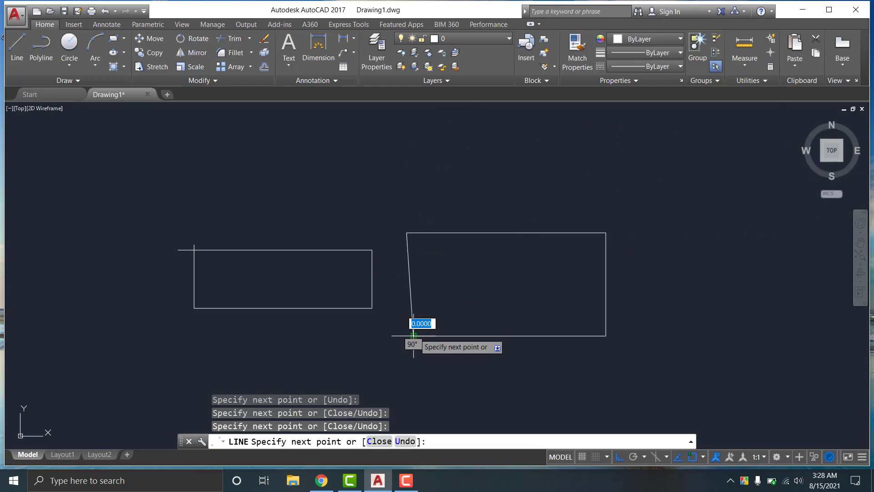
key("Return")
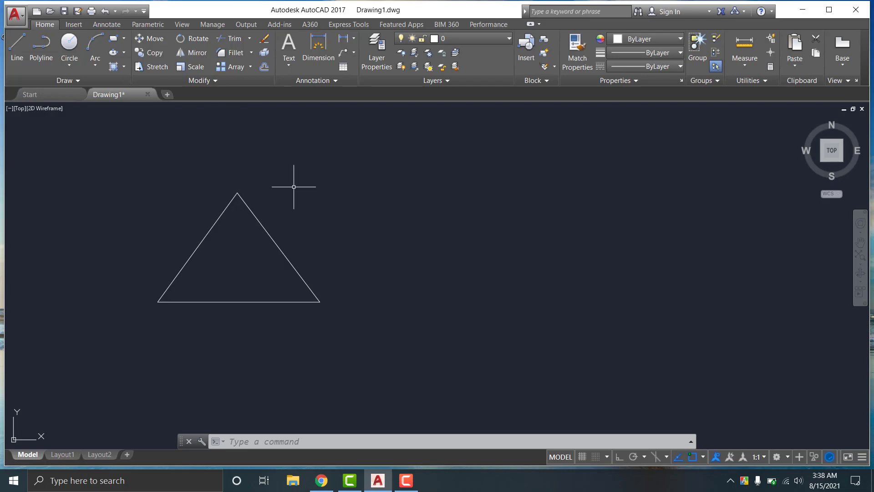
scroll(241, 239, "down", 2)
scroll(243, 248, "up", 2)
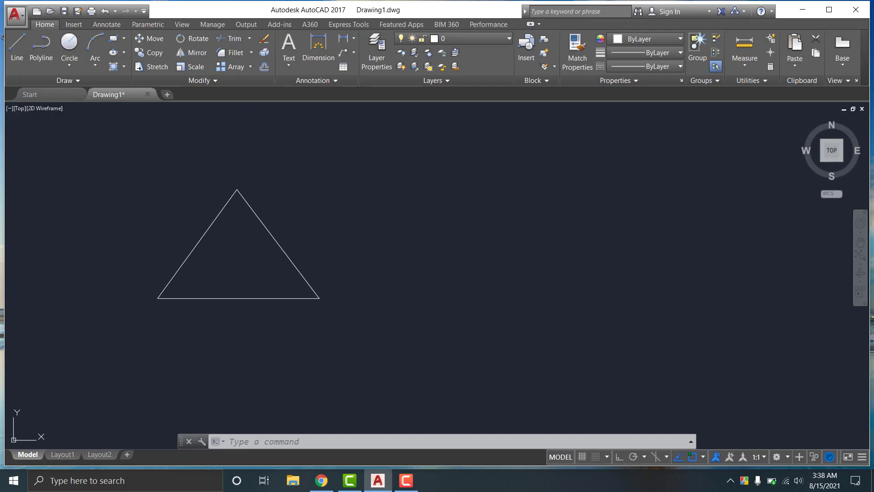
scroll(243, 248, "down", 2)
scroll(242, 248, "up", 2)
scroll(242, 246, "down", 2)
scroll(242, 246, "up", 2)
middle_click_drag(246, 238, 242, 246)
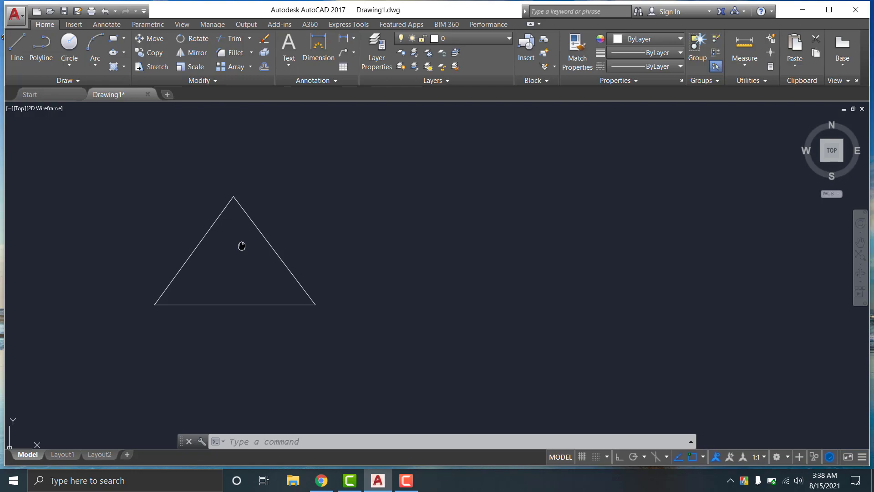
mouse_move(242, 246)
middle_mouse_down()
mouse_move(322, 225)
mouse_move(260, 250)
mouse_move(234, 250)
mouse_move(317, 238)
mouse_move(230, 250)
mouse_move(328, 236)
mouse_move(230, 250)
mouse_move(320, 237)
mouse_move(309, 246)
mouse_move(273, 223)
mouse_move(345, 246)
mouse_move(281, 229)
mouse_move(300, 249)
mouse_move(348, 238)
mouse_move(340, 240)
middle_mouse_up()
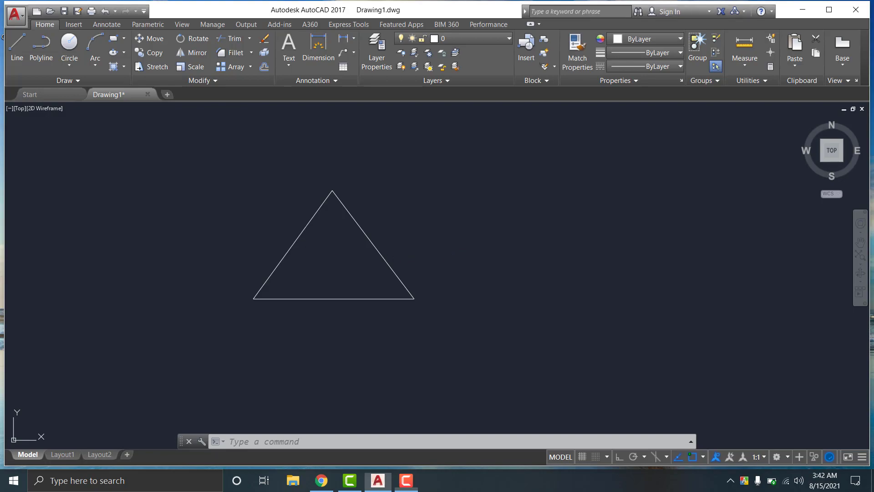
left_click(304, 227)
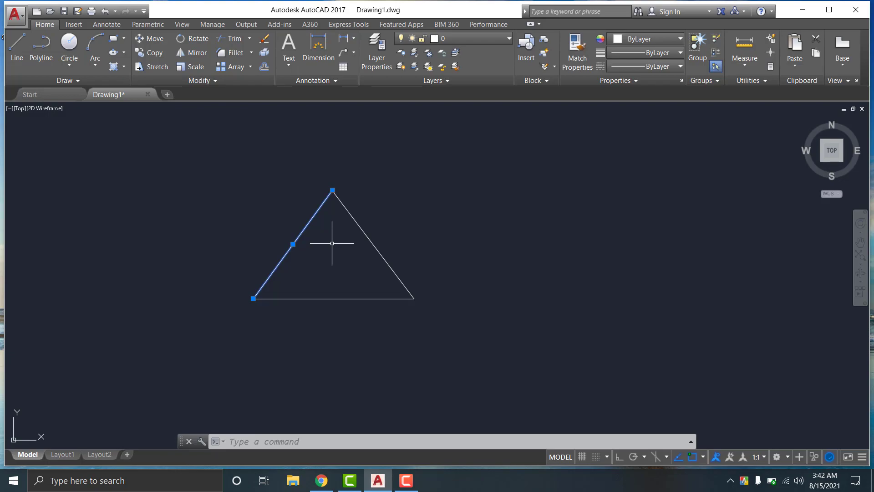
key("Escape")
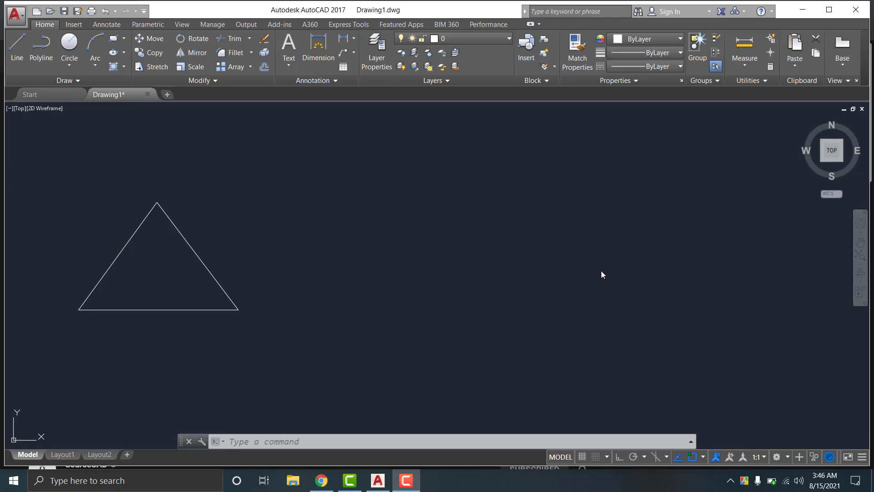
Draw a circle centred right of the triangle, picking a point to set its radius
left_click(73, 54)
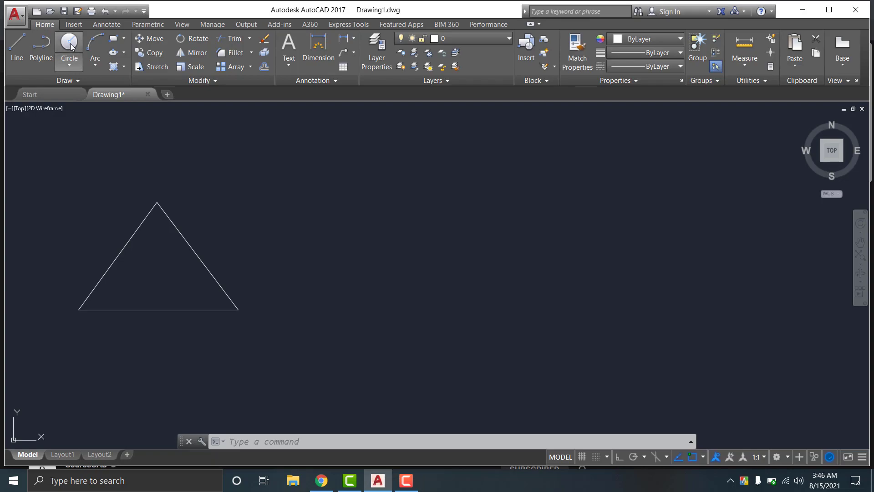
left_click(409, 248)
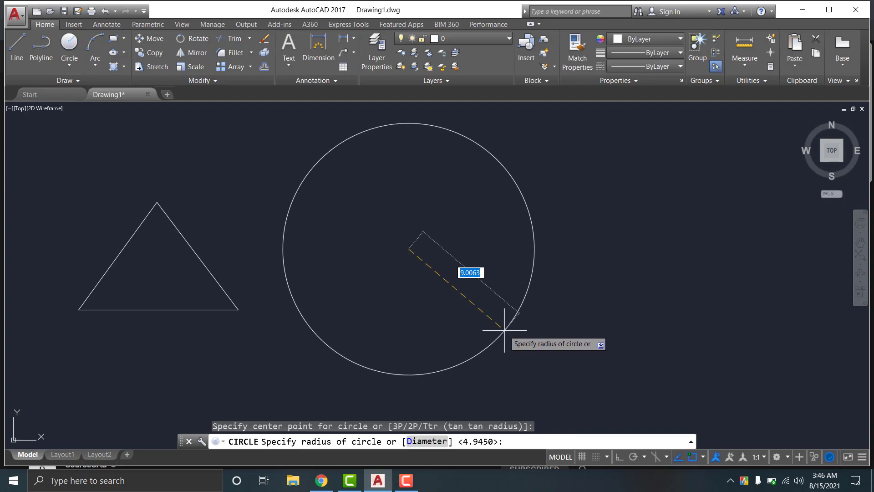
left_click(479, 299)
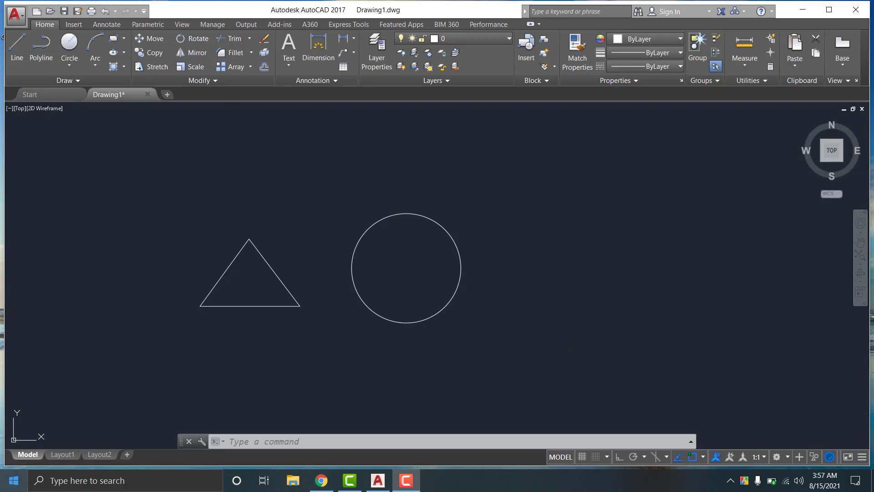
Window-select and delete the triangle's three lines, then the circle
mouse_move(177, 219)
left_mouse_down()
mouse_move(249, 329)
mouse_move(580, 306)
mouse_move(539, 210)
left_mouse_up()
key("Delete")
mouse_move(381, 230)
left_mouse_down()
mouse_move(449, 283)
mouse_move(497, 289)
left_mouse_up()
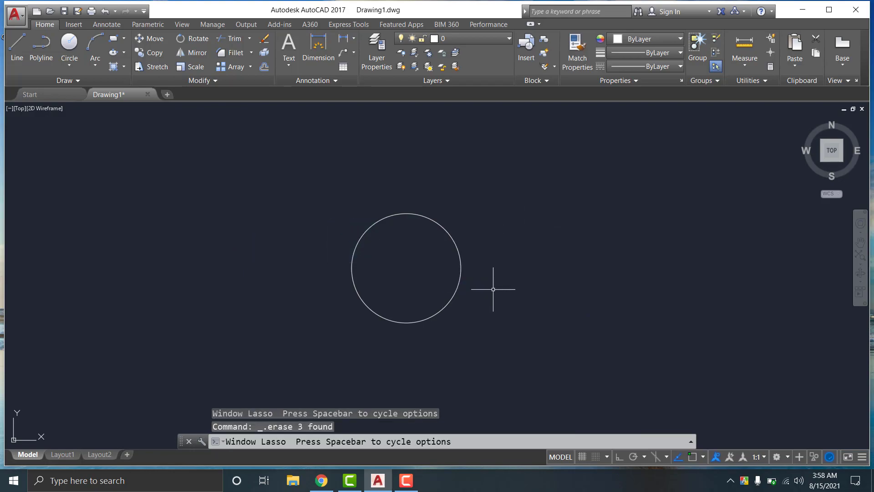
left_click(461, 279)
left_click(461, 277)
key("Delete")
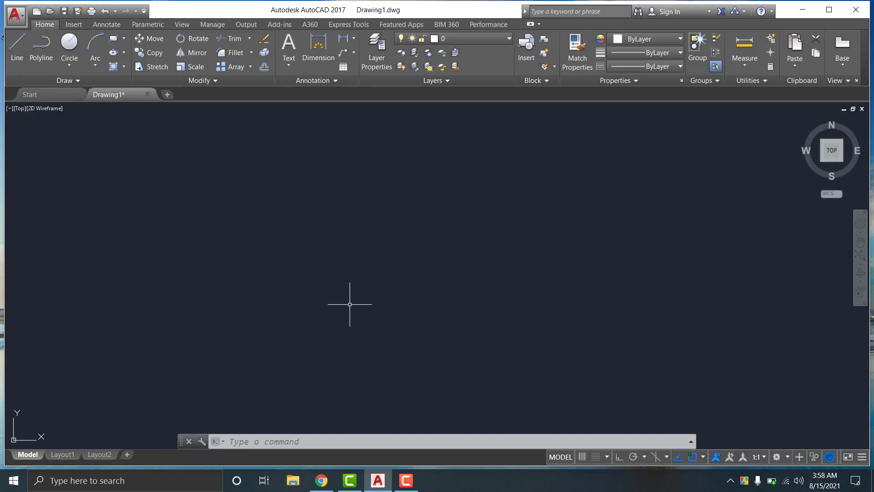
Open Drawing Units with UN and set the insertion scale to Feet
type("UN")
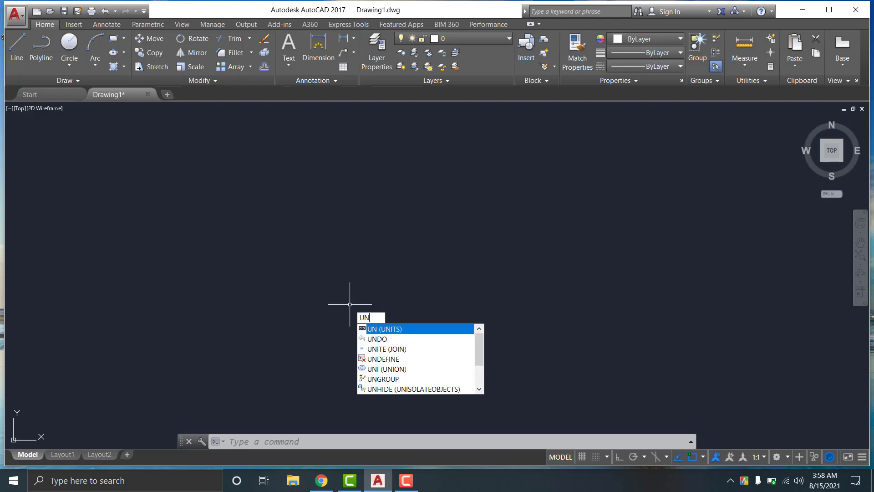
key("Return")
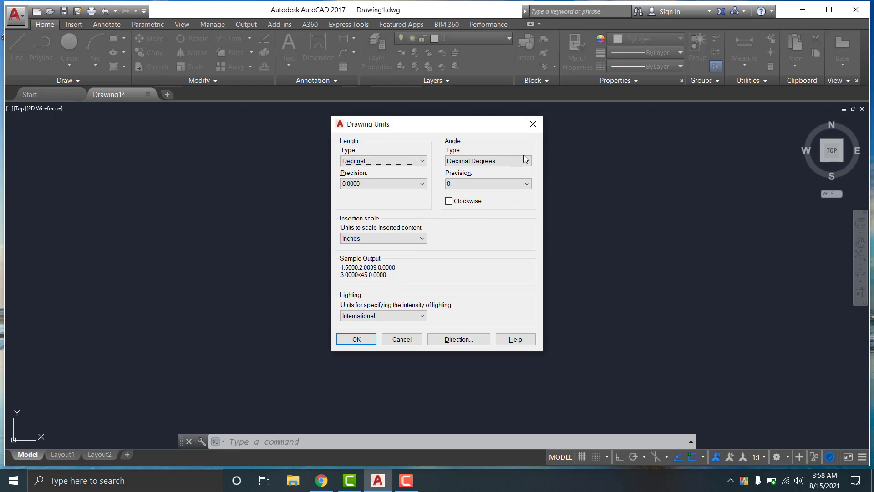
left_click(406, 481)
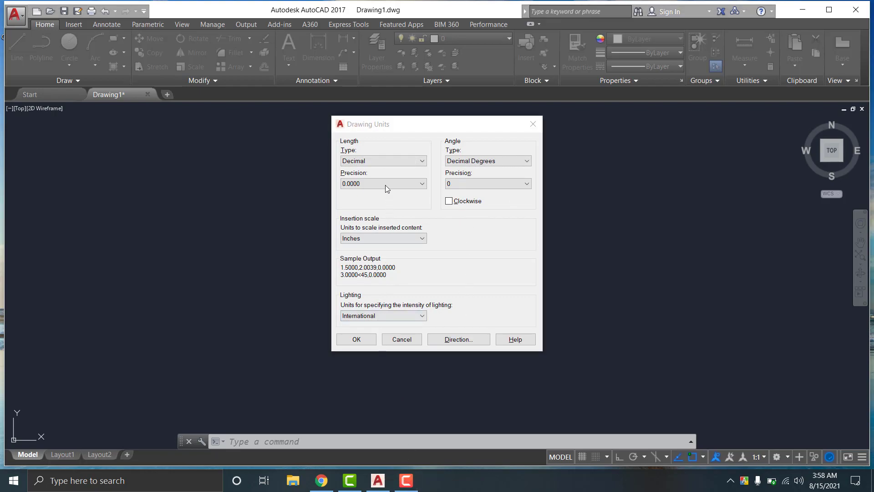
left_click(362, 238)
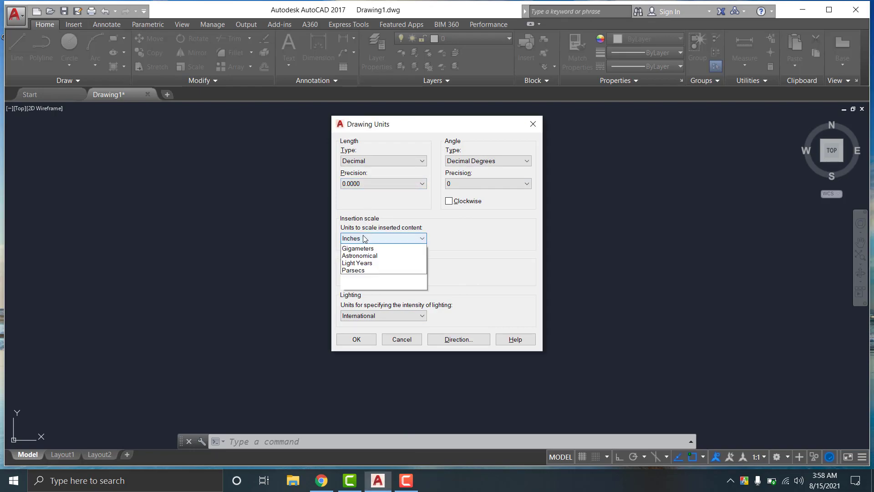
left_click(348, 262)
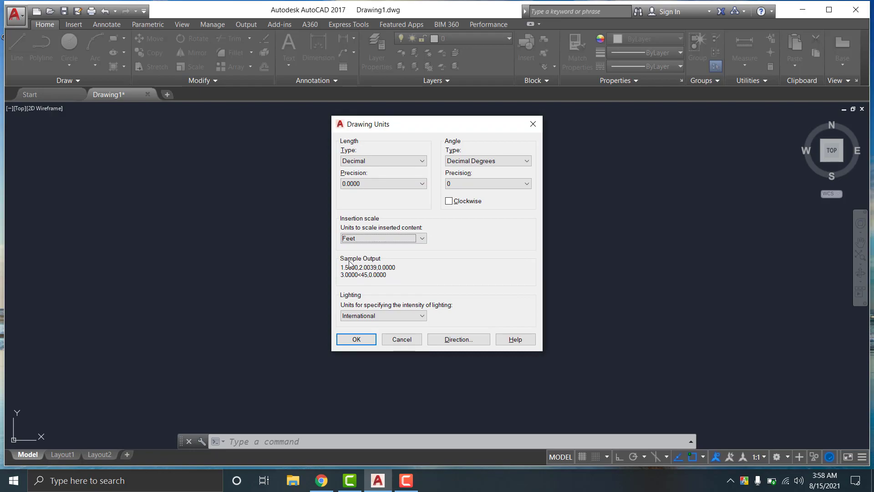
left_click(357, 239)
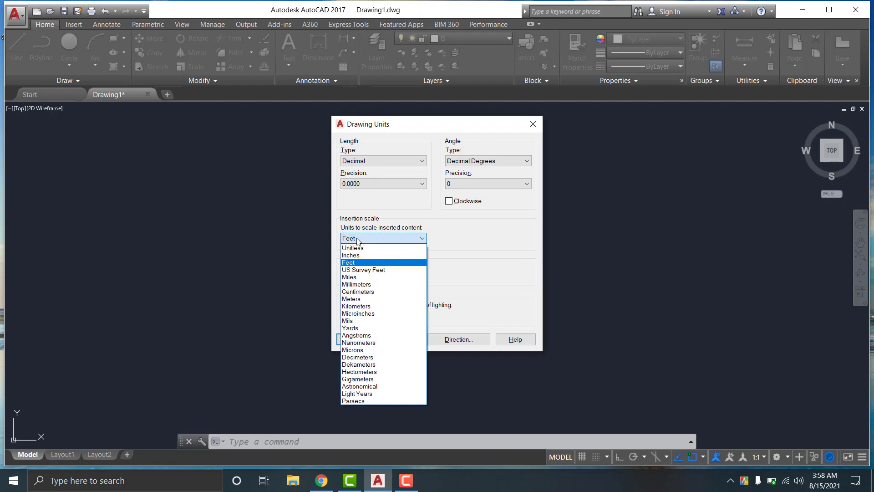
left_click(348, 264)
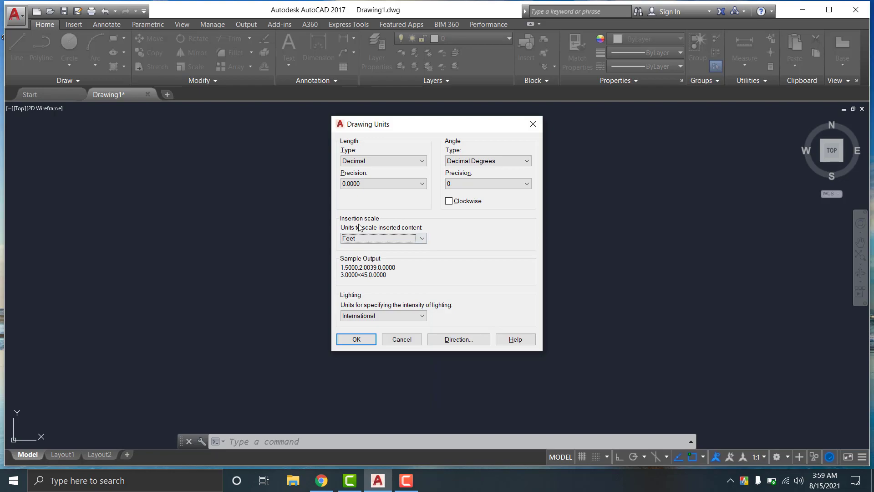
Set length type Architectural at 0'-0 1/16" precision, keep Decimal Degrees, and apply
left_click(364, 162)
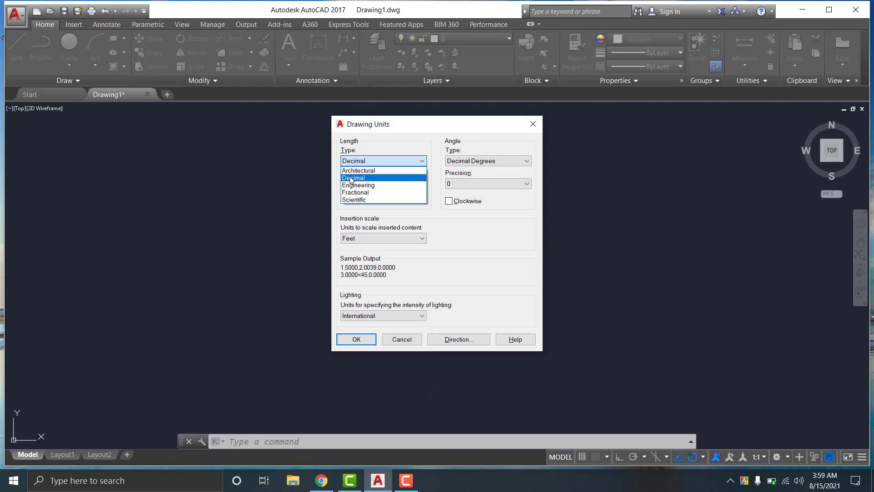
left_click(351, 179)
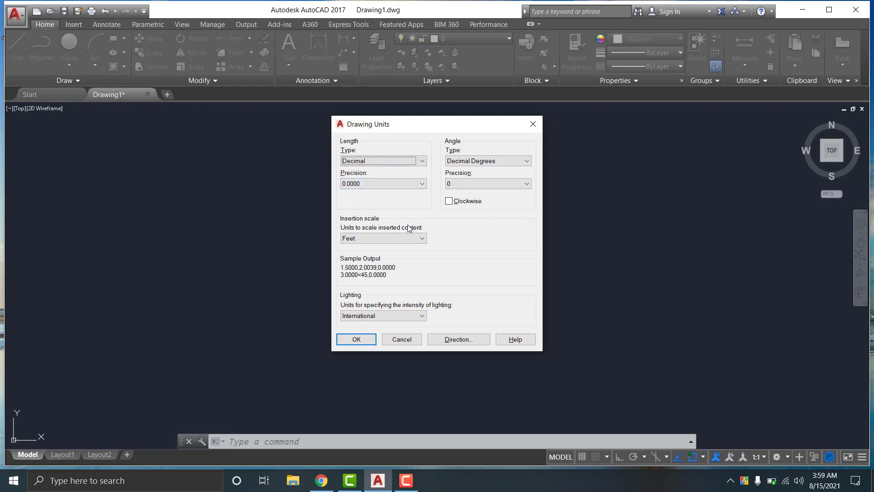
left_click(475, 162)
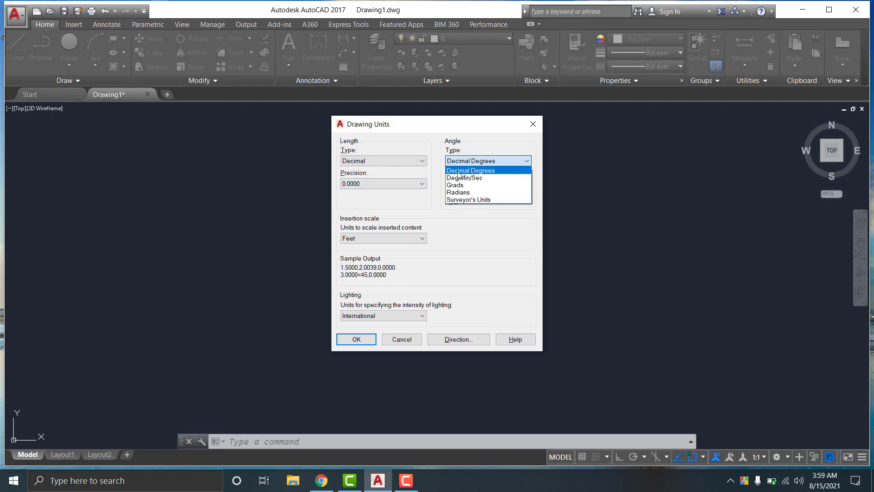
left_click(450, 171)
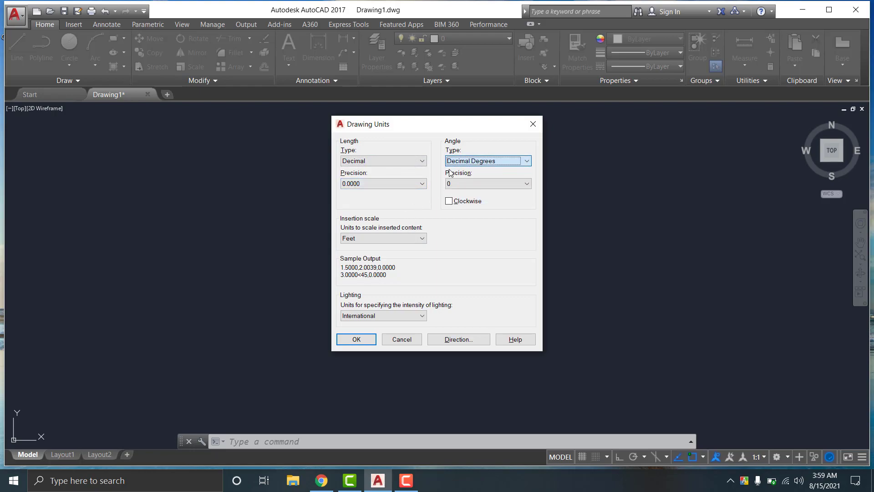
left_click(370, 162)
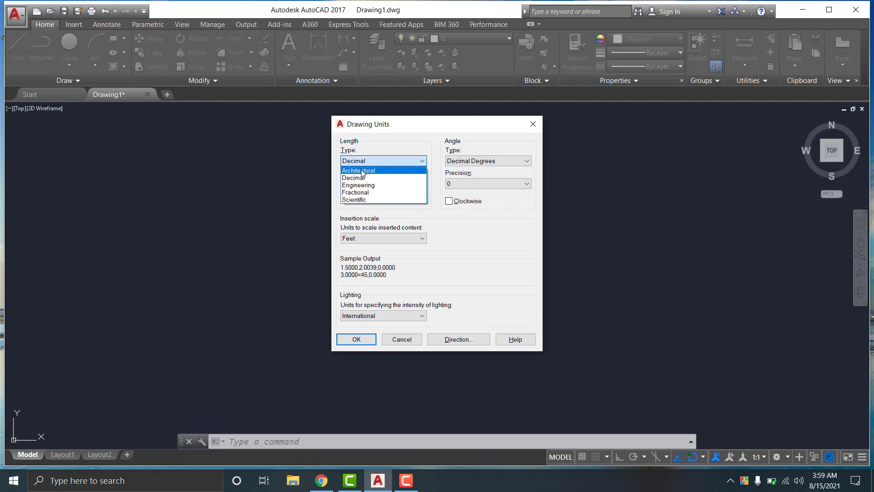
left_click(362, 171)
left_click(373, 184)
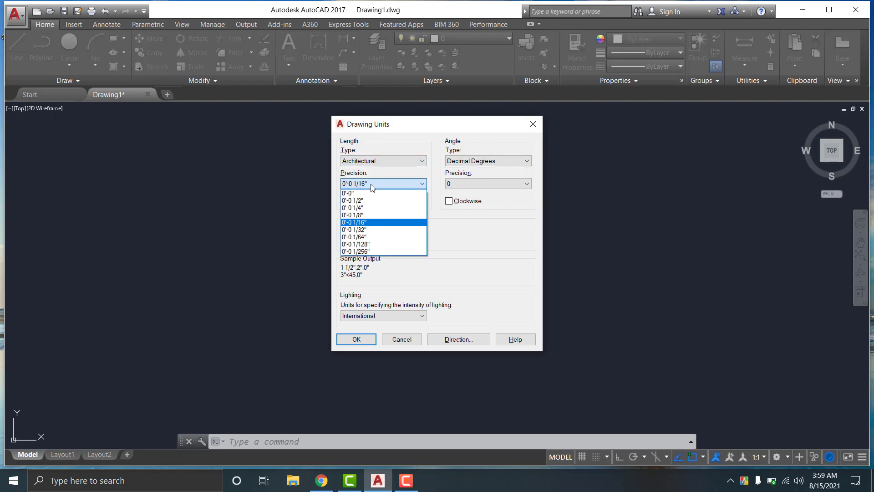
left_click(372, 184)
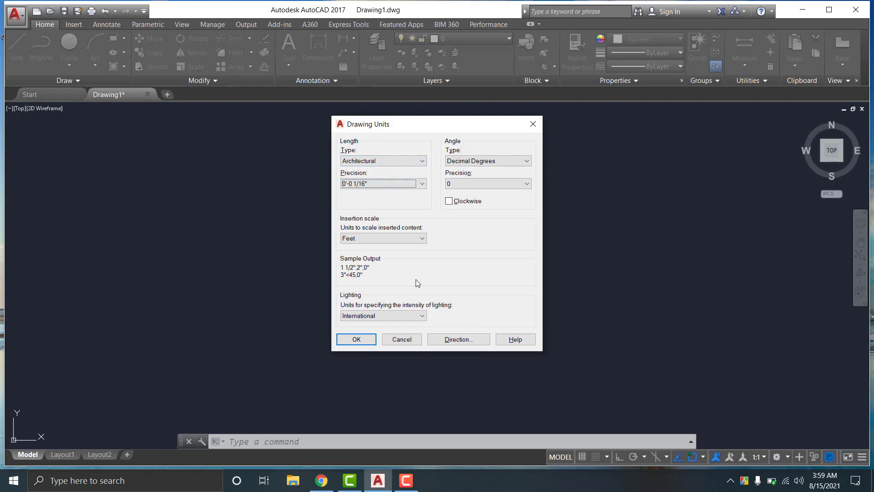
left_click(354, 340)
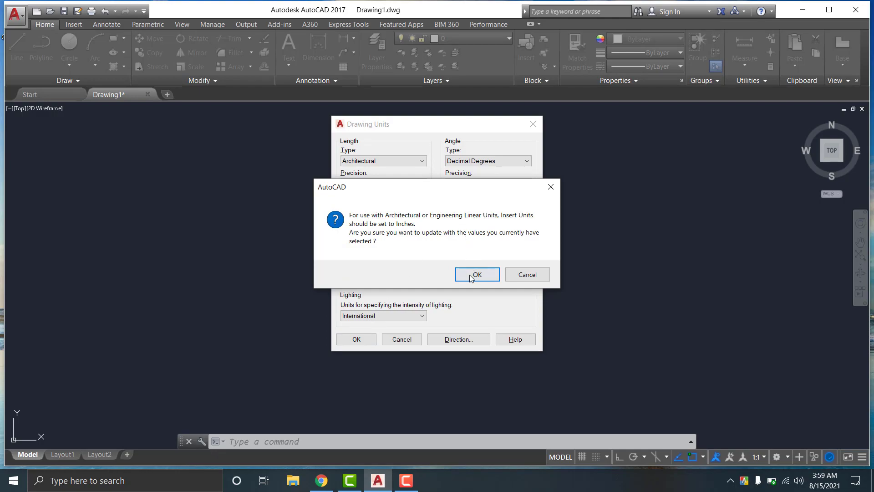
Confirm the Insert Units warning and cancel the stray selection window on the canvas
left_click(470, 275)
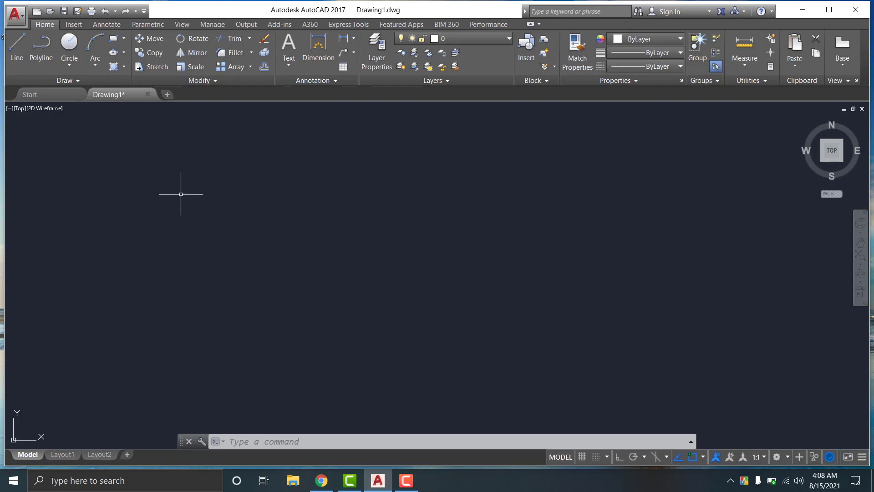
left_click(120, 220)
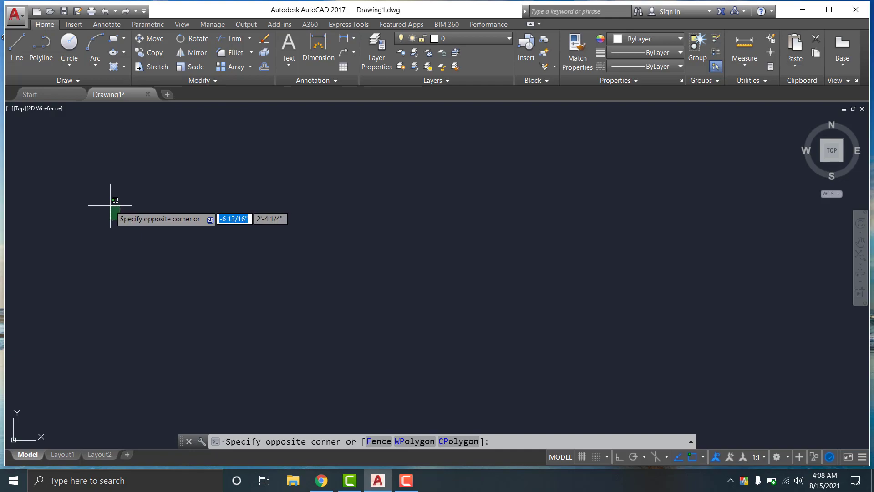
key("Escape")
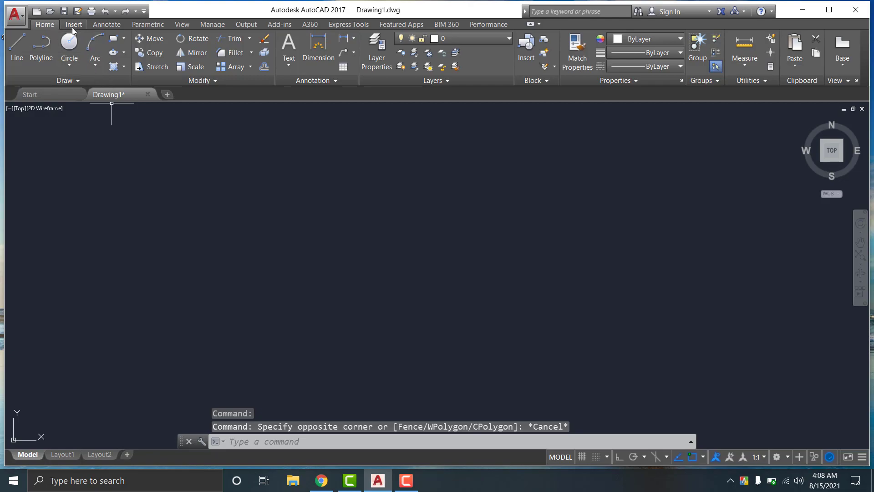
Draw a 3-point arc left of centre, open at the bottom, through start, top and end points
left_click(91, 38)
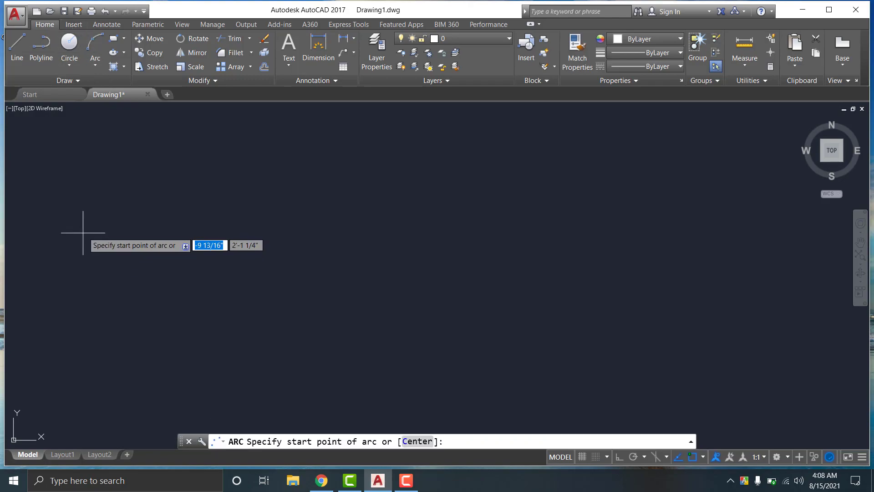
left_click(97, 210)
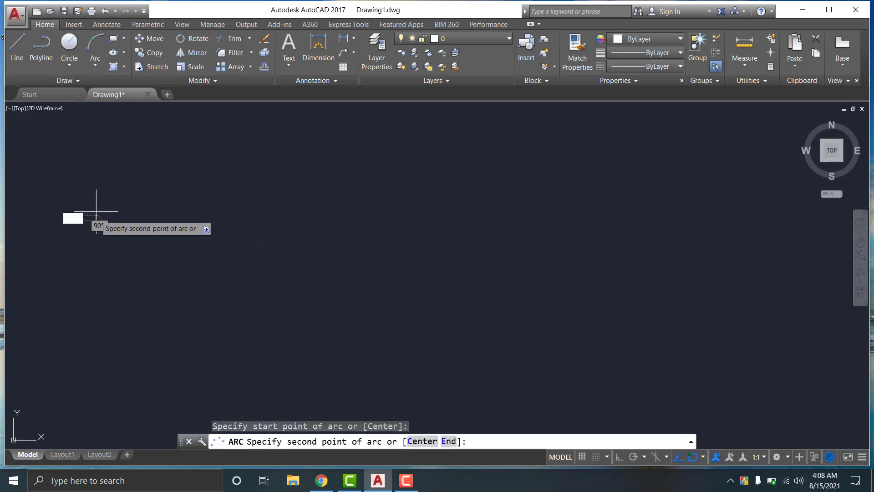
left_click(169, 147)
left_click(192, 219)
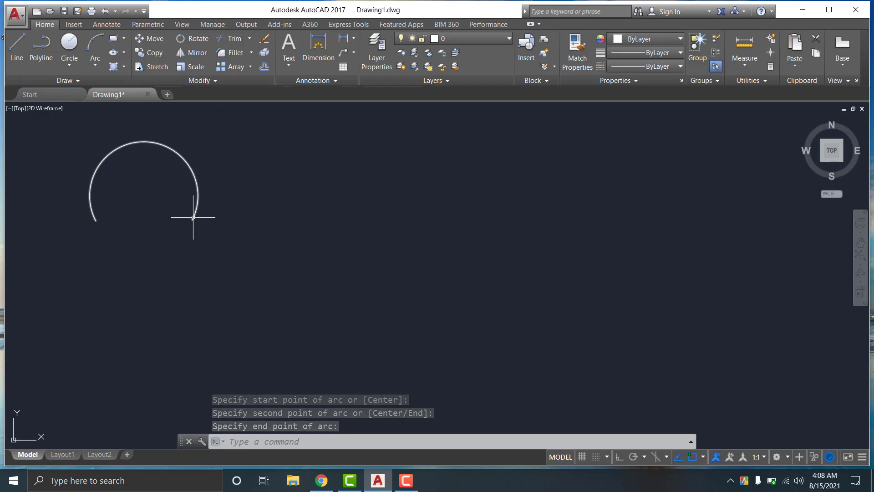
left_click(193, 217)
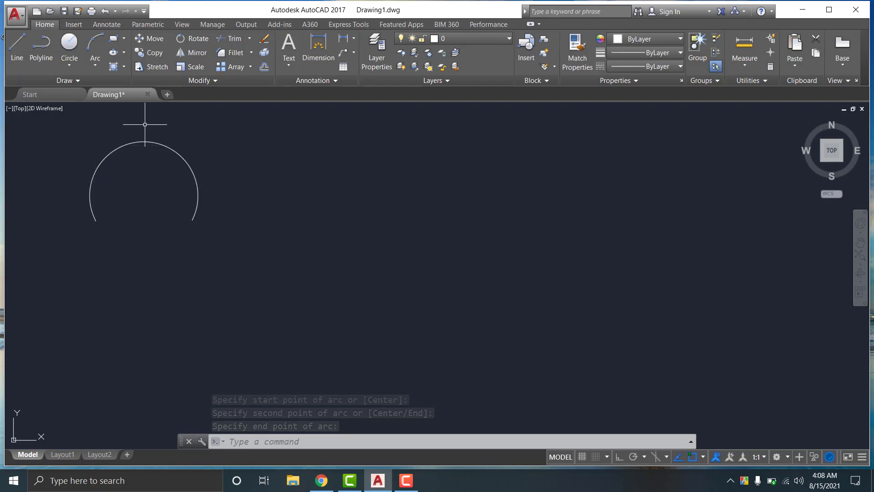
left_click(99, 69)
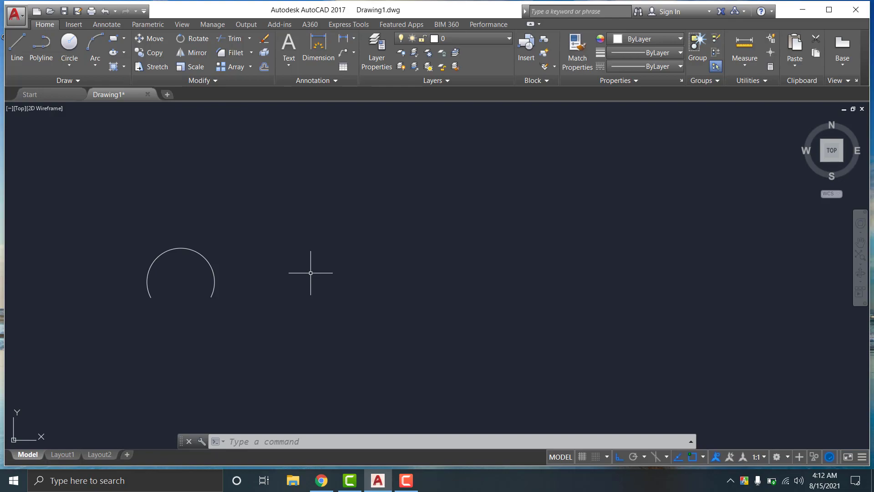
Draw a rectangle by picking two opposite corners right of the arc
left_click(303, 233)
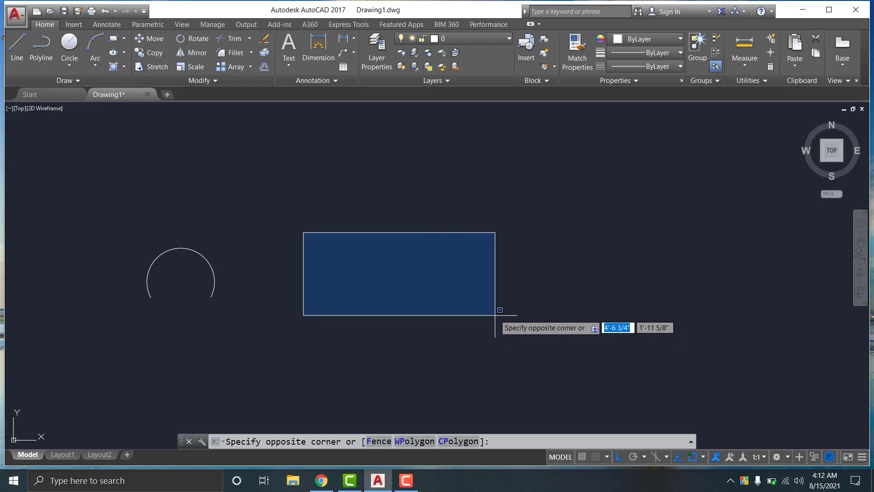
left_click(494, 312)
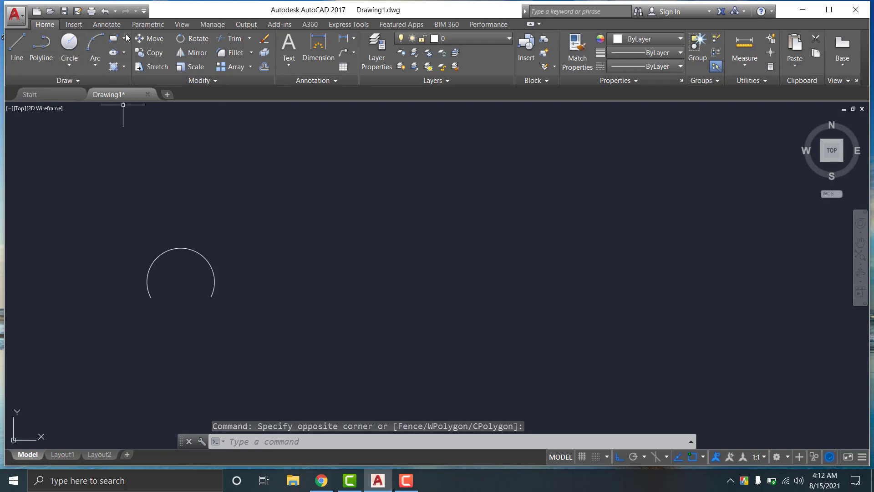
left_click(120, 40)
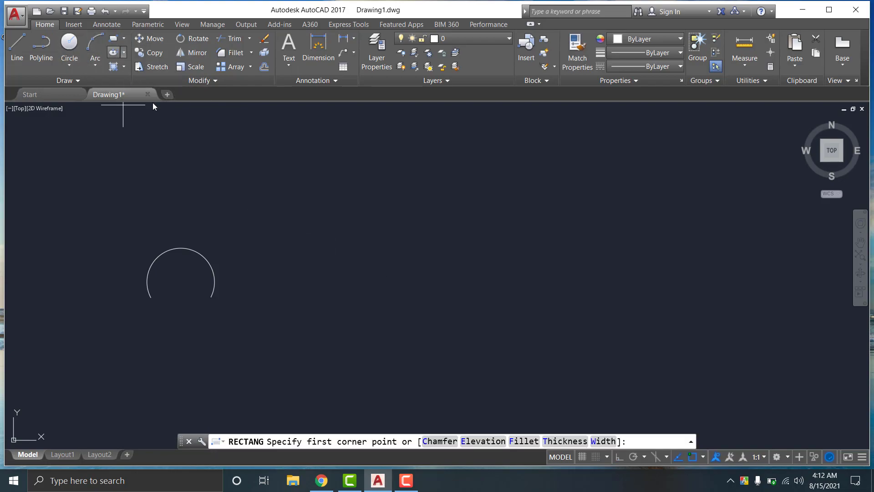
left_click(333, 249)
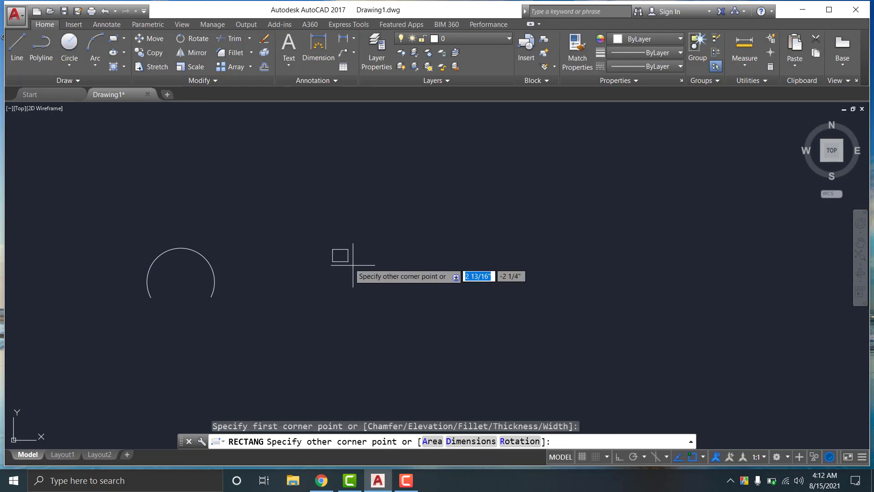
left_click(517, 325)
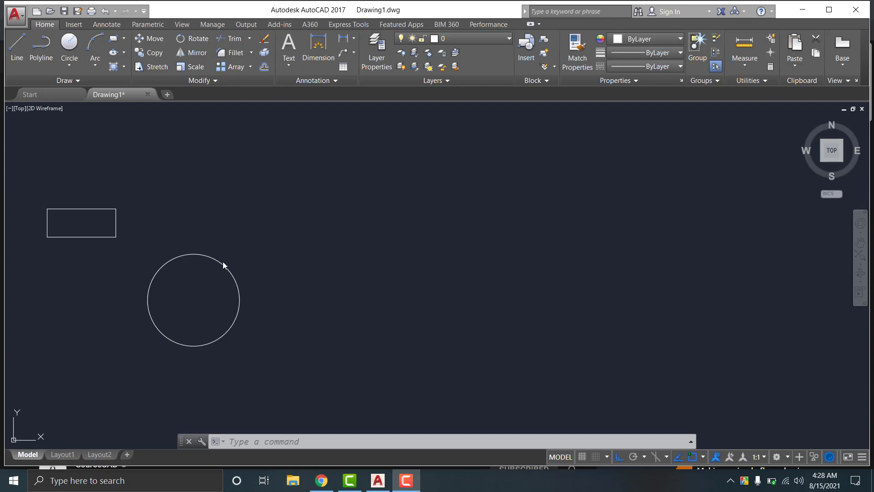
Move the circle by its centre point far to the right, clear of the rectangle
left_click(155, 39)
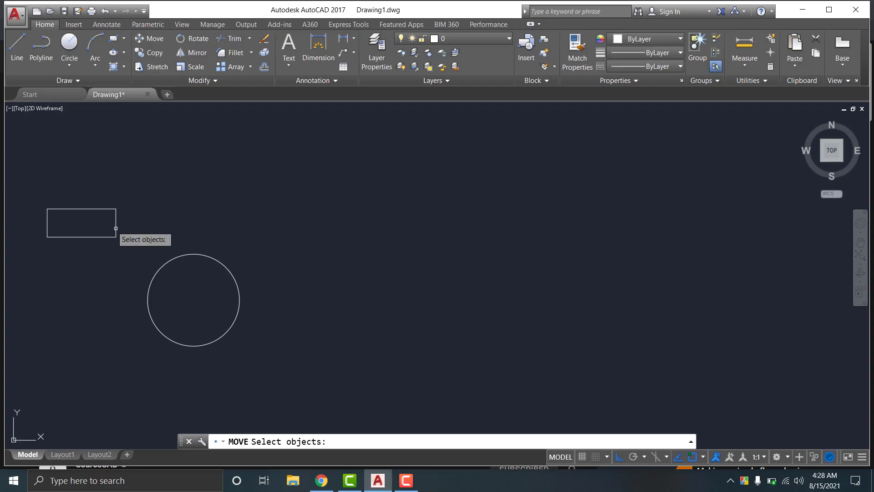
left_click(201, 254)
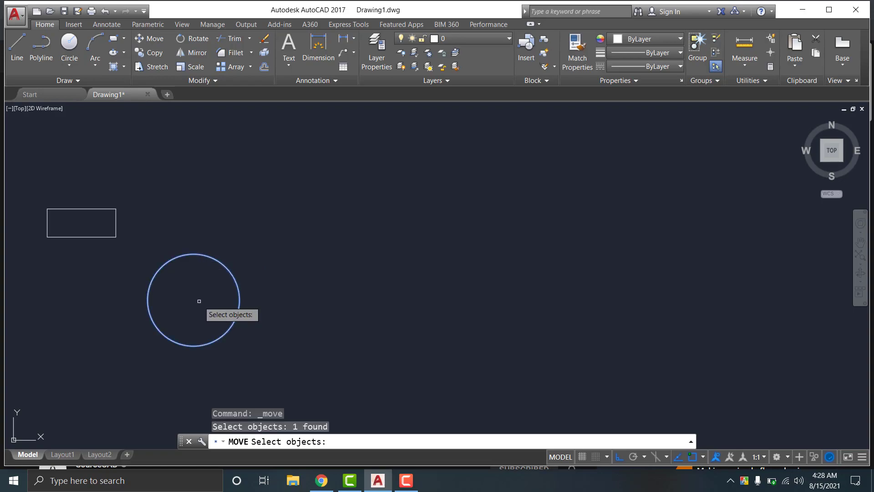
key("Return")
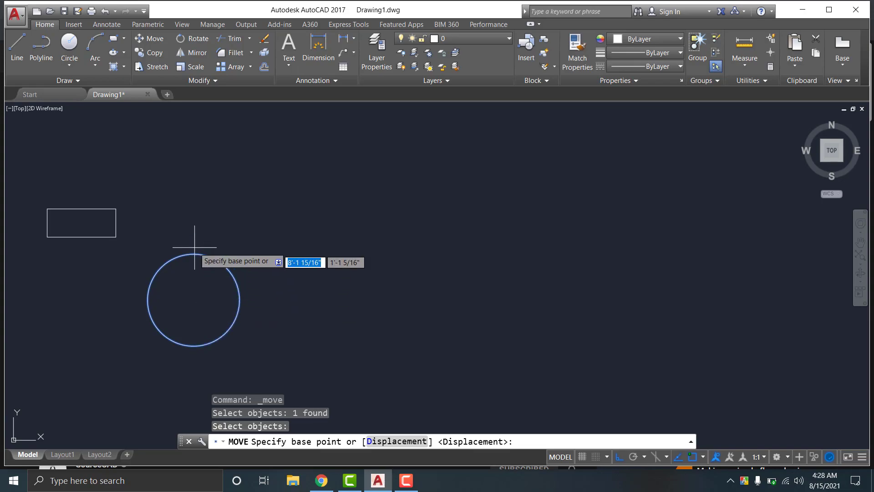
left_click(194, 300)
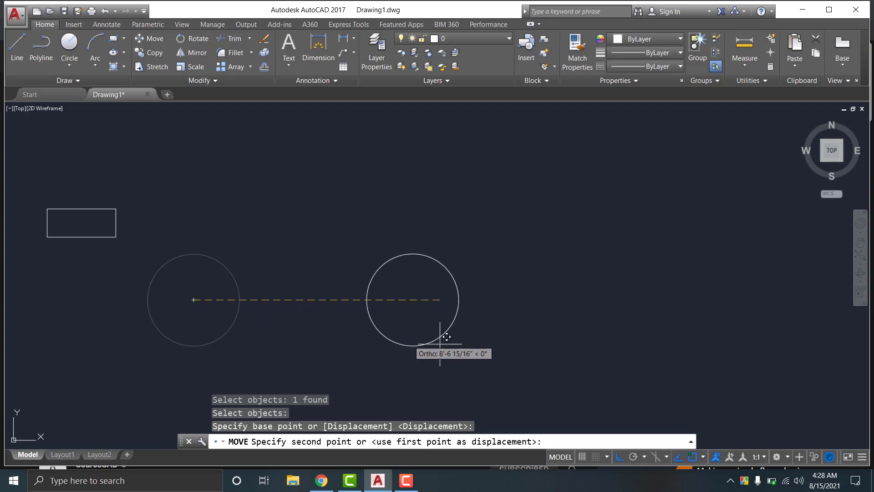
left_click(660, 360)
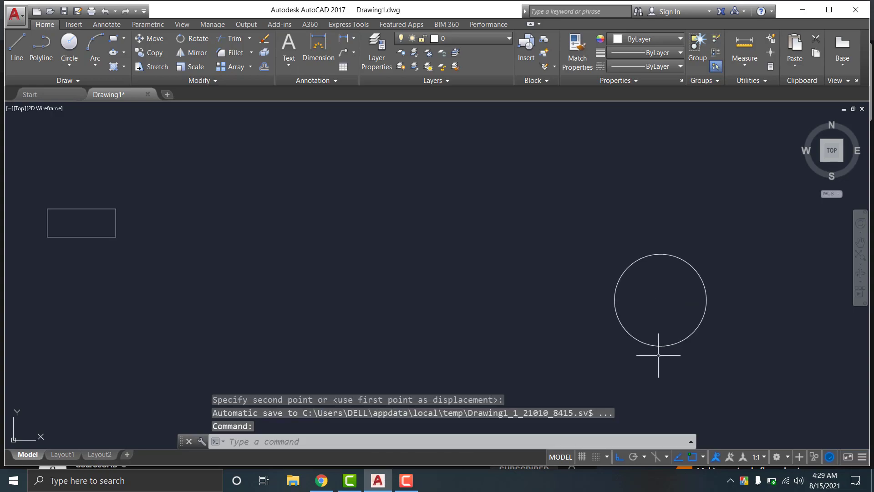
scroll(672, 319, "down", 2)
scroll(671, 324, "up", 2)
scroll(671, 318, "down", 2)
scroll(665, 314, "up", 4)
scroll(660, 309, "down", 4)
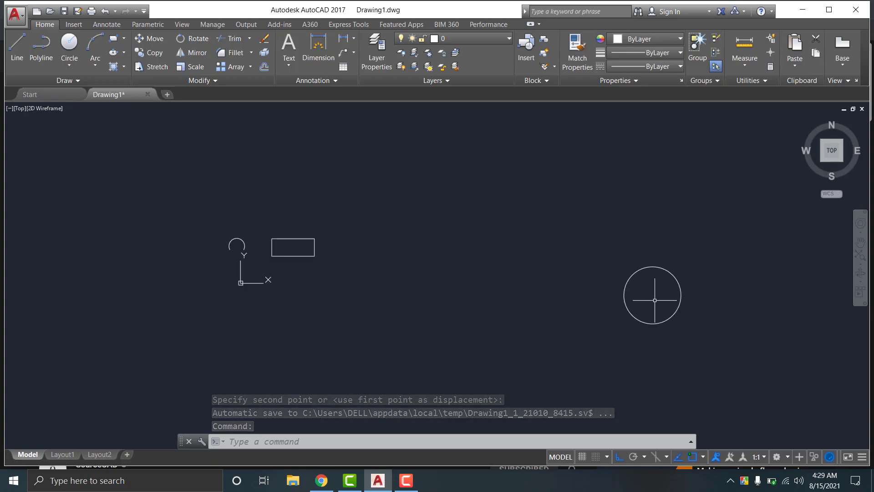